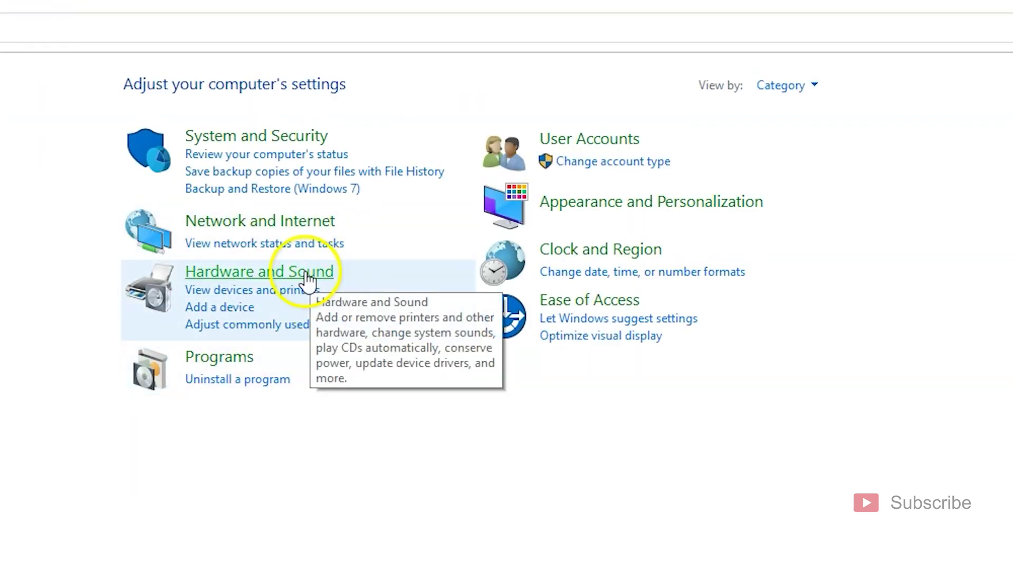
Open Hardware and Sound's audio device manager to list the playback devices
{"action": "left_click", "coordinate": [311, 273]}
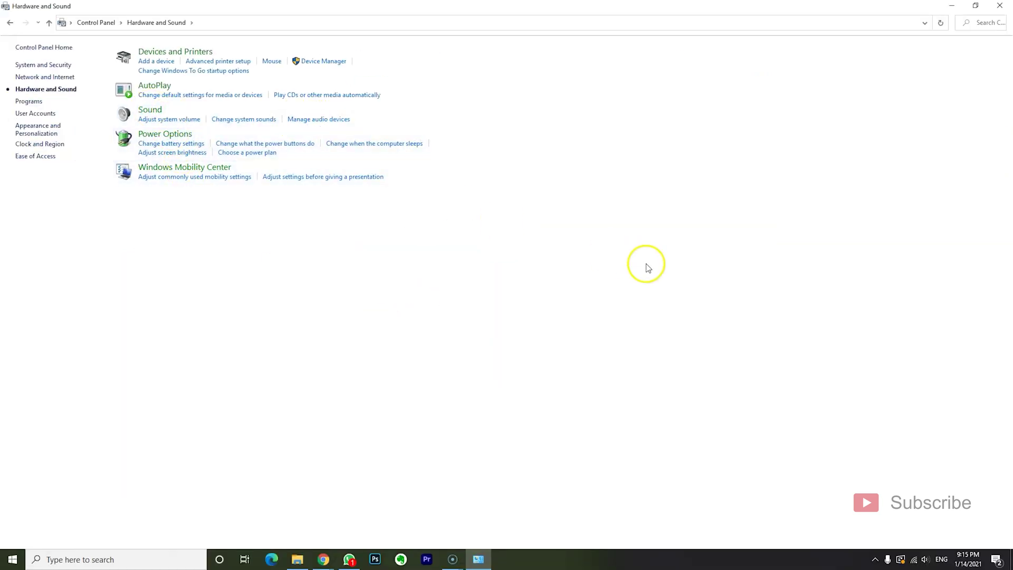
{"action": "left_click", "coordinate": [323, 125]}
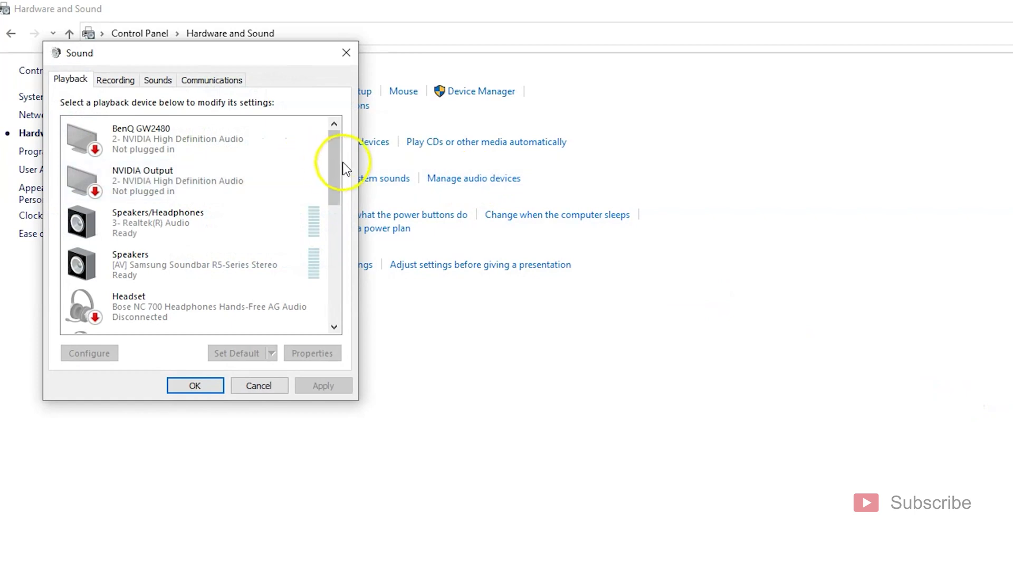
{"action": "left_click_drag", "start_coordinate": [331, 156], "coordinate": [333, 273]}
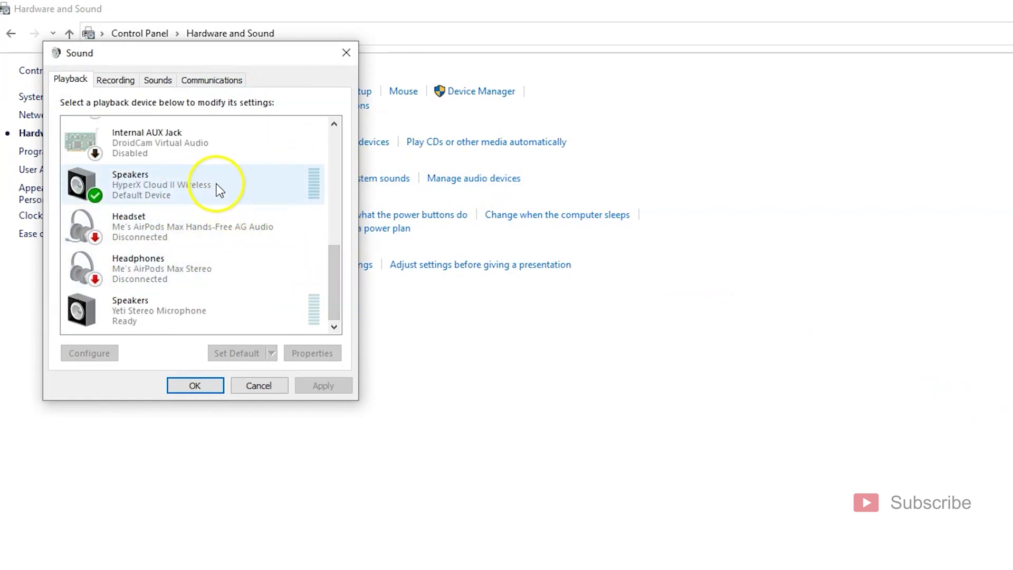
{"action": "left_click_drag", "start_coordinate": [331, 275], "coordinate": [333, 186]}
Check the Samsung Soundbar's options, then choose Configure Speakers for the HyperX Cloud II Wireless speakers
{"action": "left_click", "coordinate": [186, 195]}
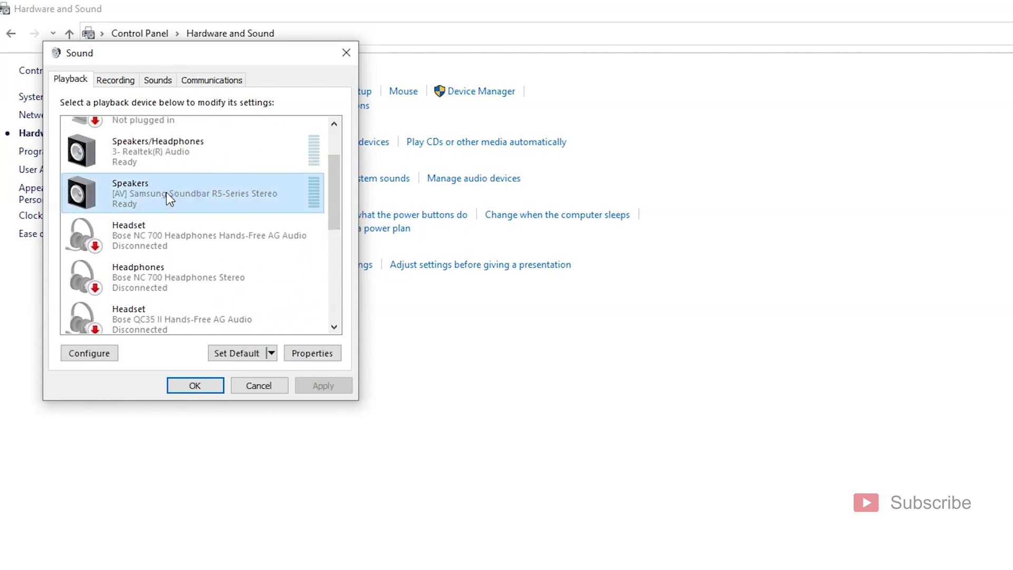
{"action": "right_click", "coordinate": [168, 198]}
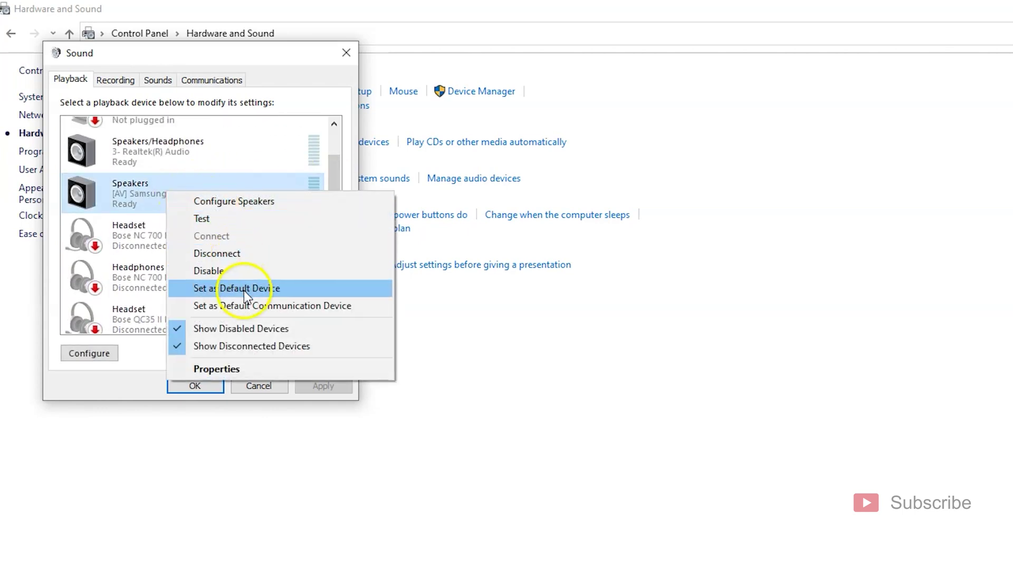
{"action": "left_click", "coordinate": [328, 160]}
{"action": "left_click_drag", "start_coordinate": [337, 198], "coordinate": [338, 287]}
{"action": "right_click", "coordinate": [150, 190]}
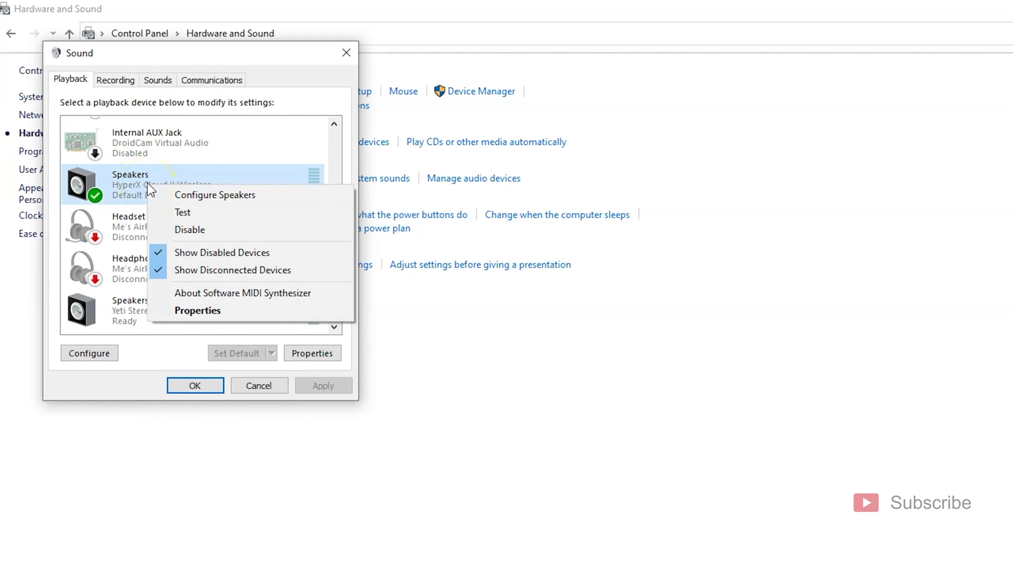
{"action": "left_click", "coordinate": [197, 194]}
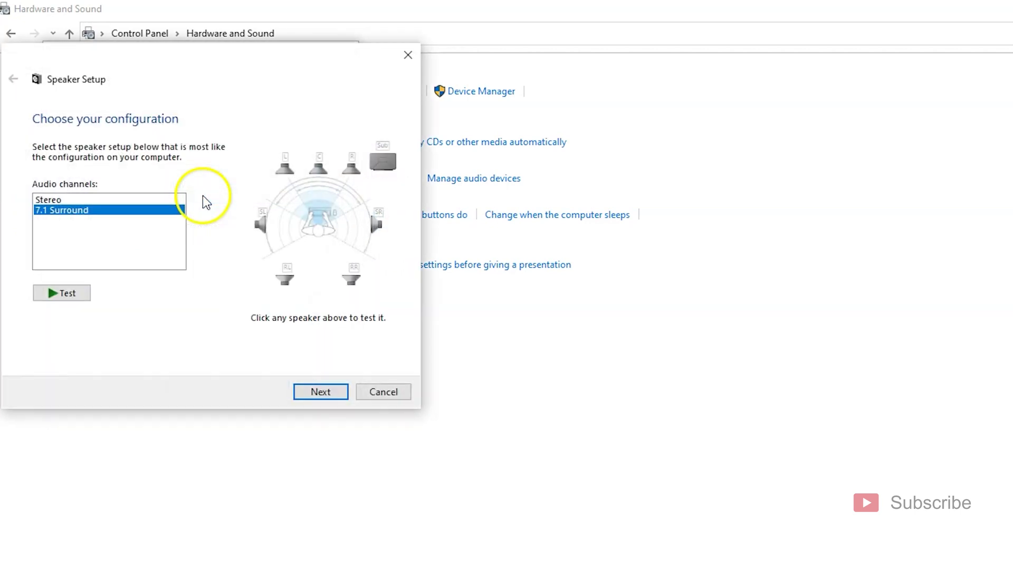
Pick 7.1 Surround channels, keep all optional and full-range speakers, and finish the speaker wizard
{"action": "left_click", "coordinate": [70, 199]}
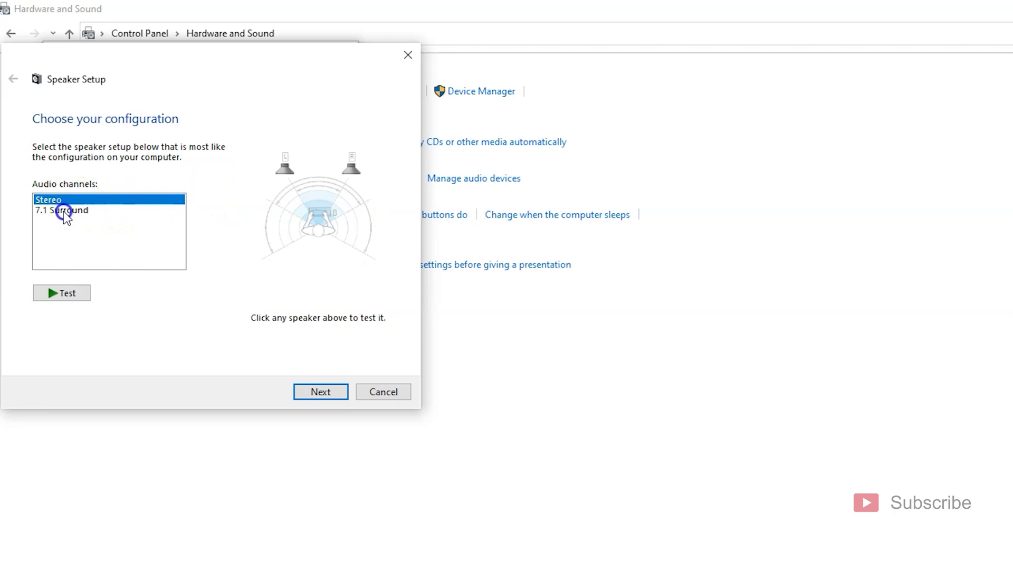
{"action": "left_click", "coordinate": [64, 211]}
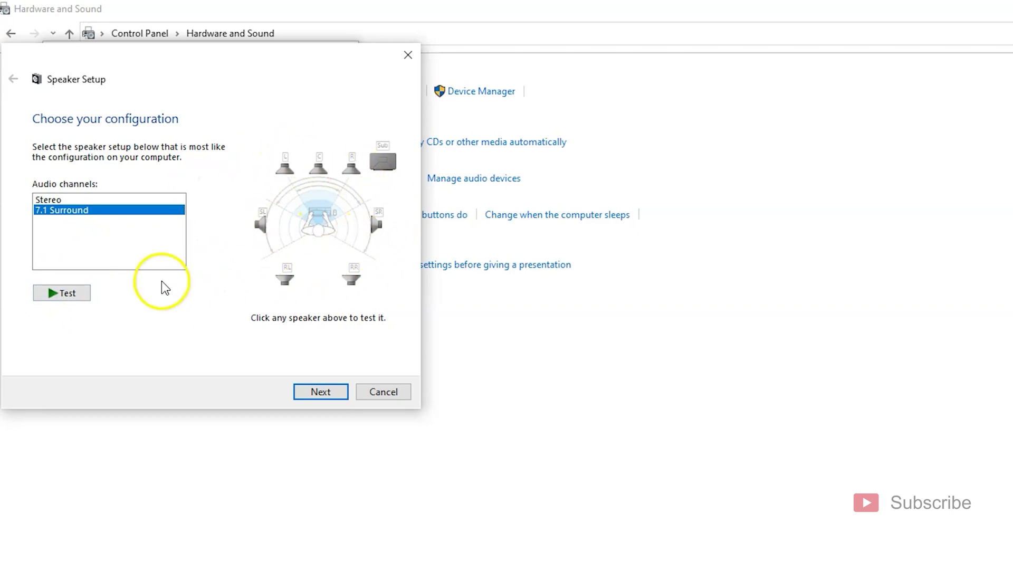
{"action": "left_click", "coordinate": [320, 394]}
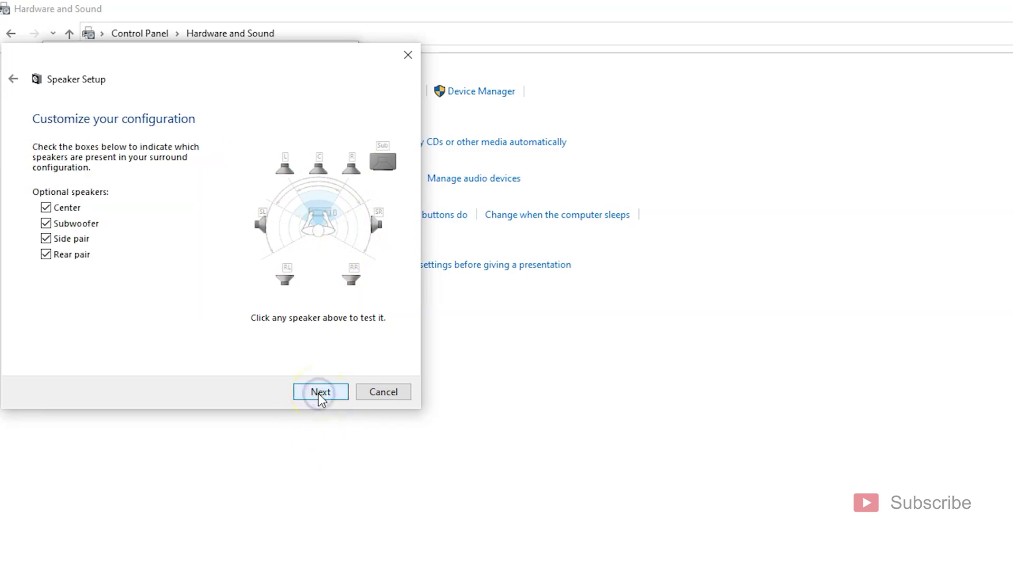
{"action": "left_click", "coordinate": [320, 394]}
{"action": "left_click", "coordinate": [320, 394]}
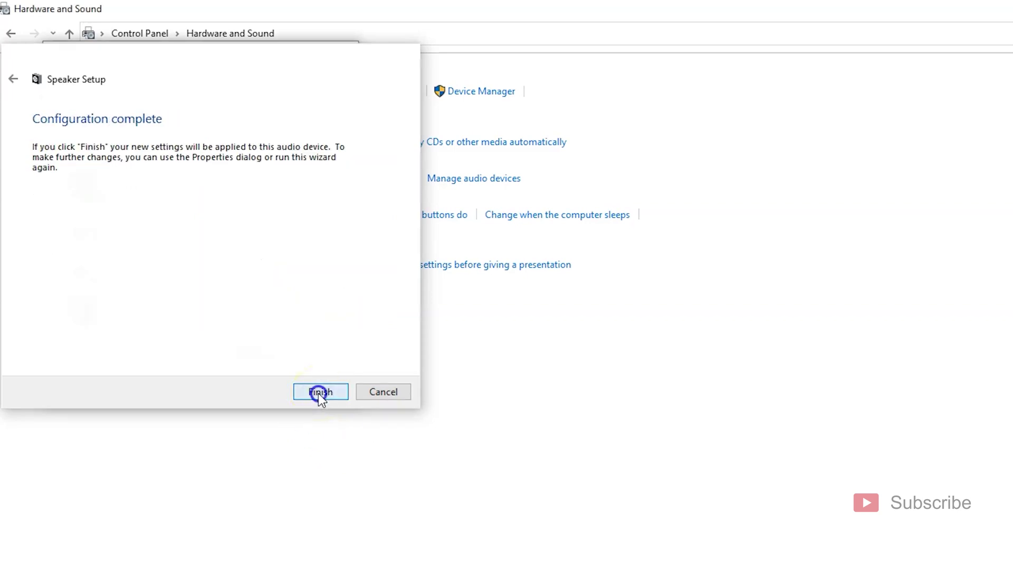
{"action": "left_click", "coordinate": [318, 393]}
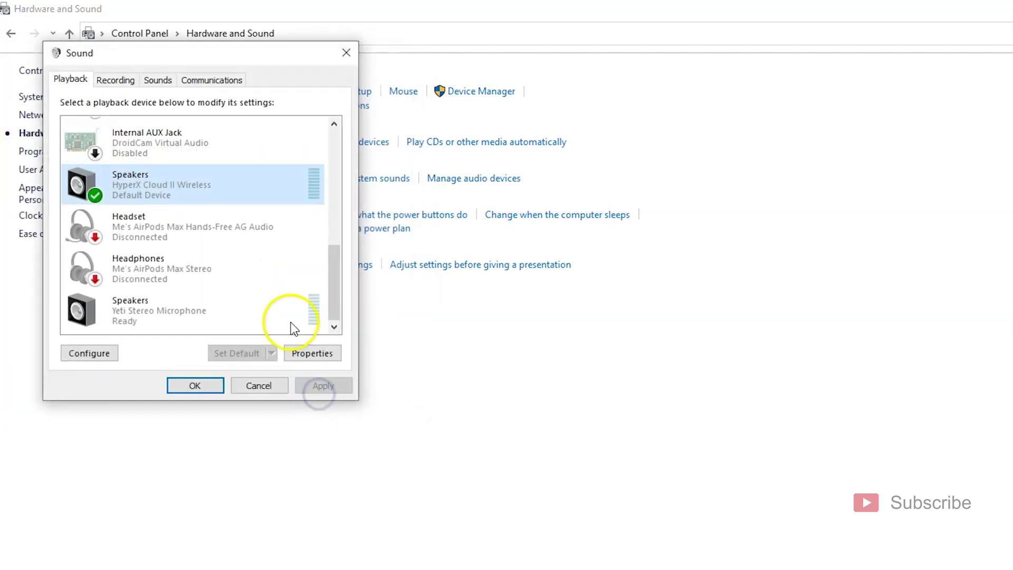
On the Recording tab, find the HyperX Cloud II Wireless microphone and check its options
{"action": "left_click", "coordinate": [111, 82]}
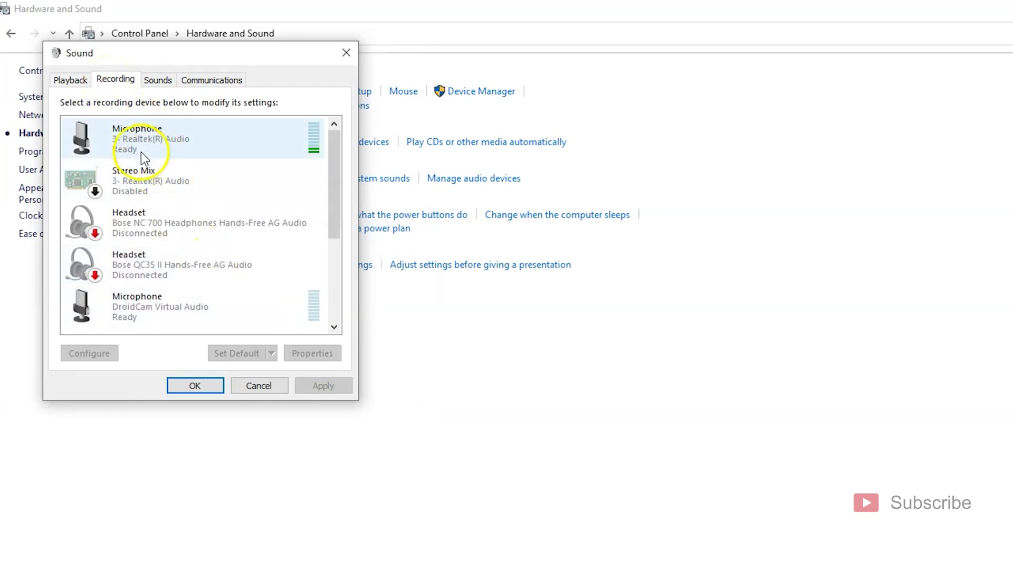
{"action": "left_click_drag", "start_coordinate": [339, 211], "coordinate": [337, 290]}
{"action": "right_click", "coordinate": [163, 227]}
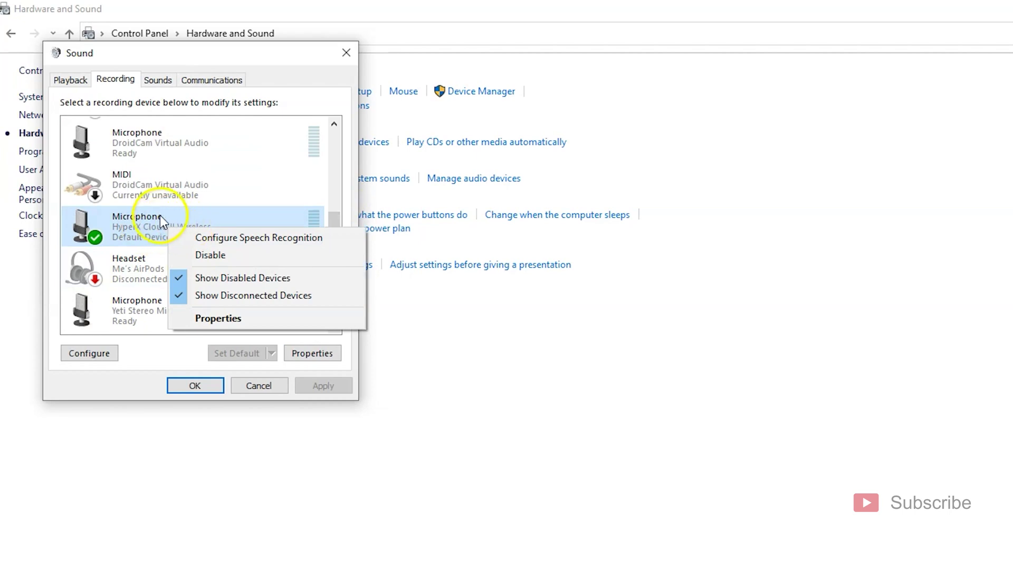
{"action": "left_click", "coordinate": [141, 352]}
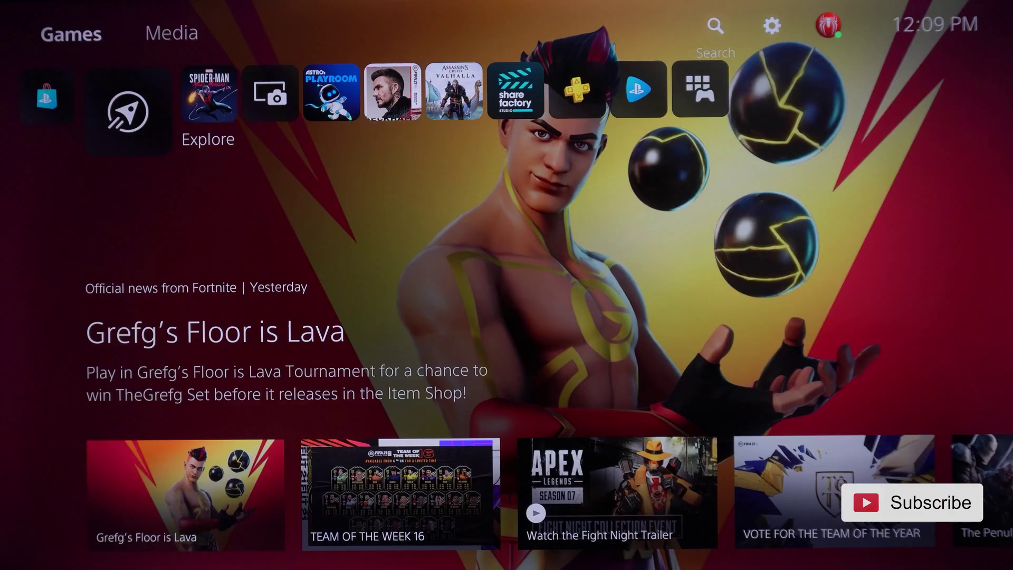
Open the PS5 Sound settings and go to the microphone input device setting
{"action": "key", "text": "Right"}
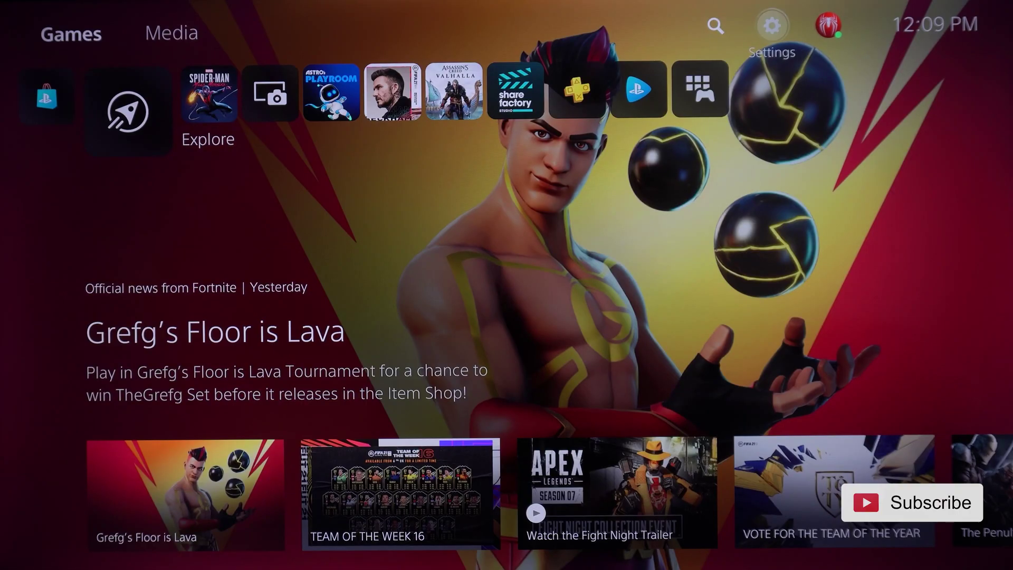
{"action": "key", "text": "Return"}
{"action": "key", "text": "Down"}
{"action": "key", "text": "Down"}
{"action": "key", "text": "Down"}
{"action": "key", "text": "Down"}
{"action": "key", "text": "Down"}
{"action": "key", "text": "Return"}
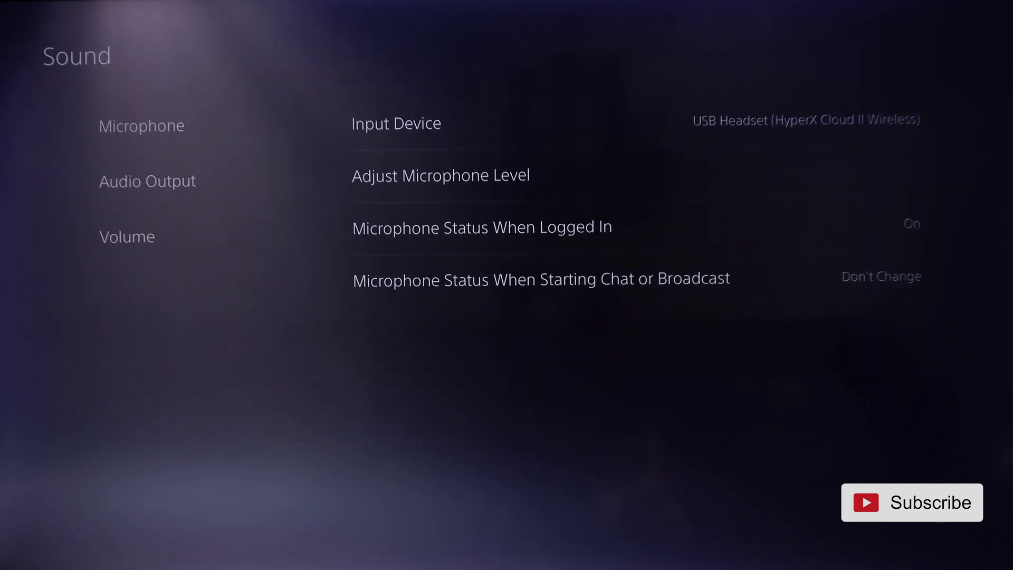
{"action": "key", "text": "Right"}
{"action": "key", "text": "Left"}
{"action": "key", "text": "Right"}
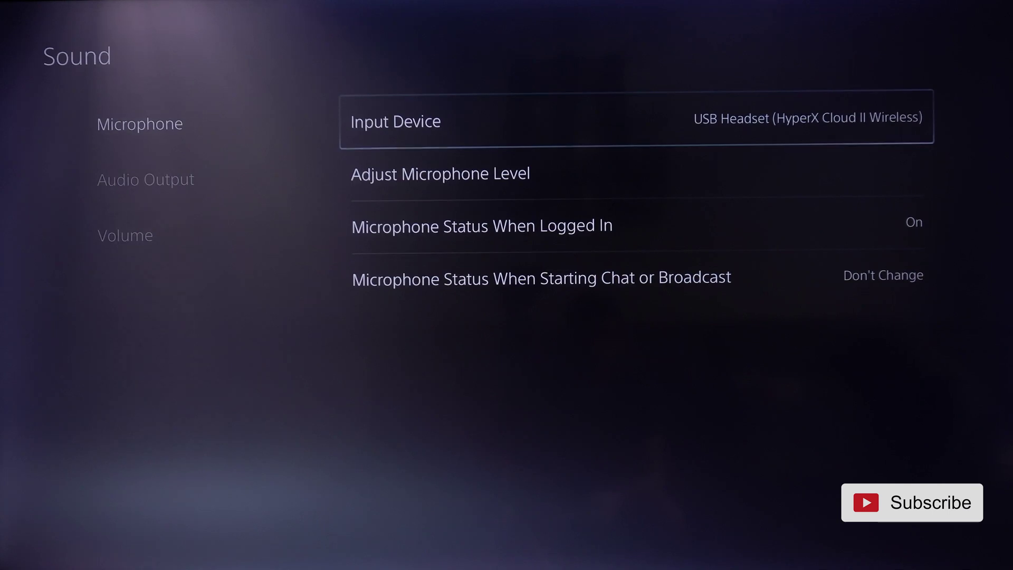
Adjust and confirm the headset Microphone Level, then return toward Audio Output
{"action": "key", "text": "Down"}
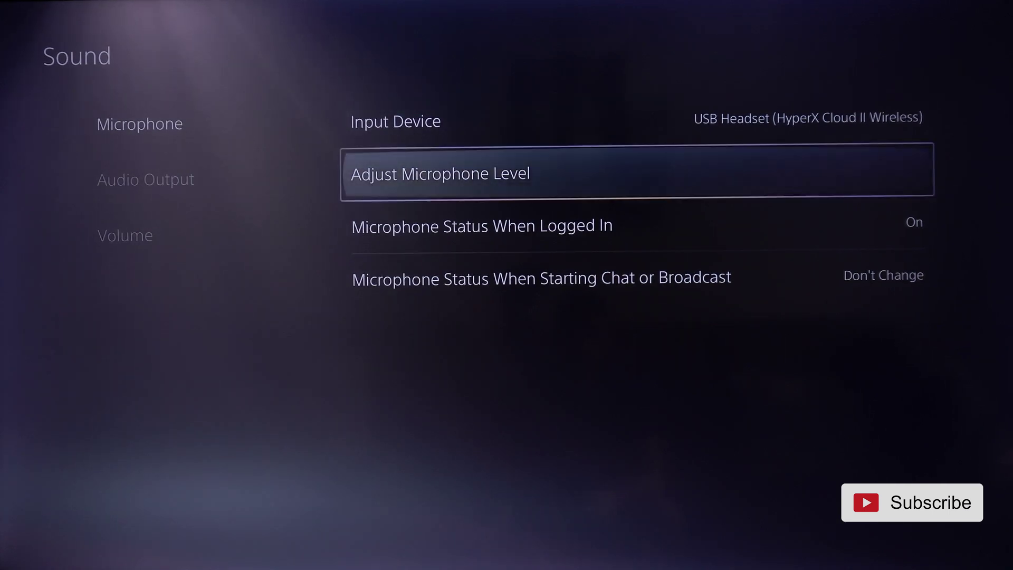
{"action": "key", "text": "Return"}
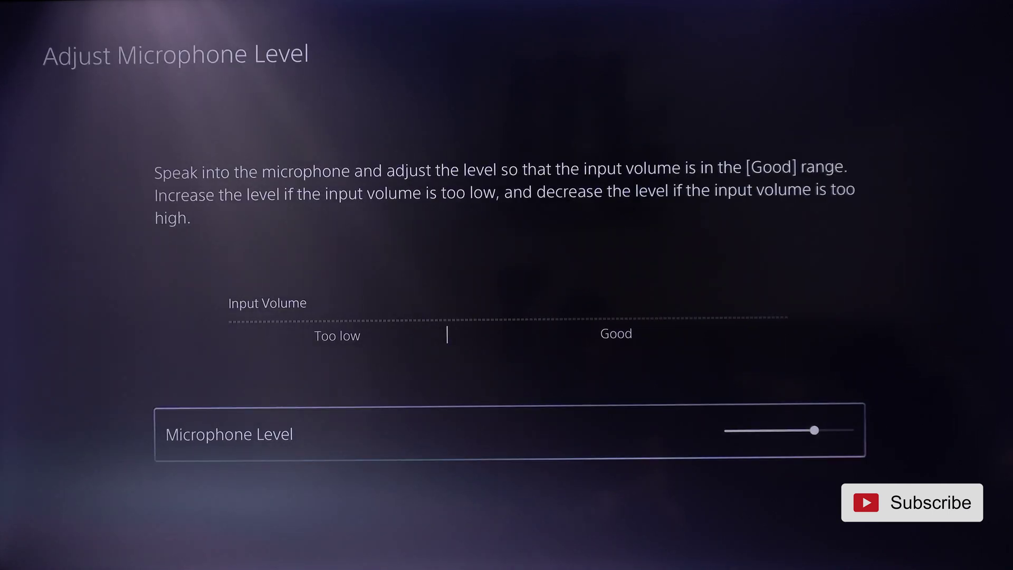
{"action": "key", "text": "Return"}
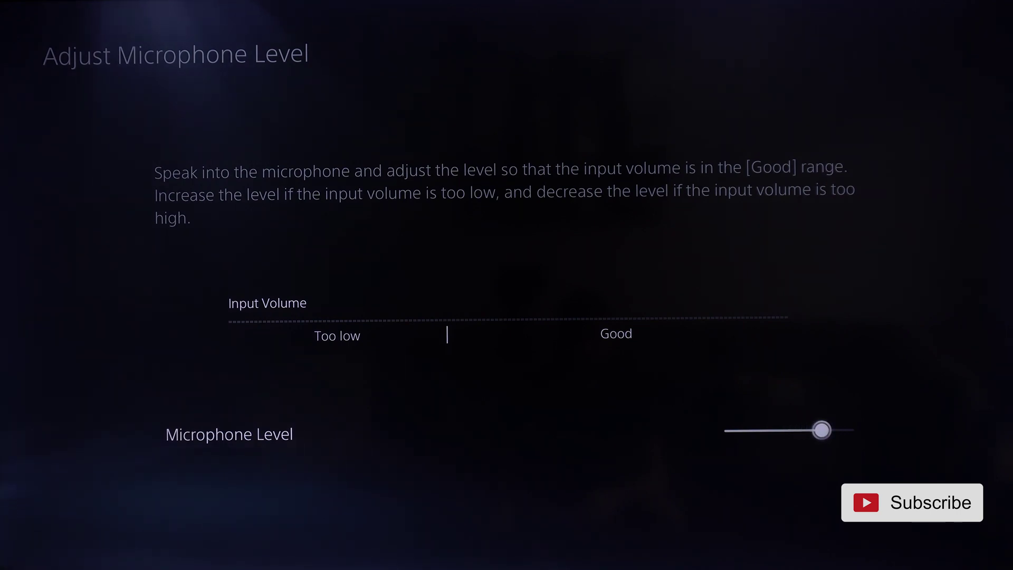
{"action": "key", "text": "Return"}
{"action": "key", "text": "Escape"}
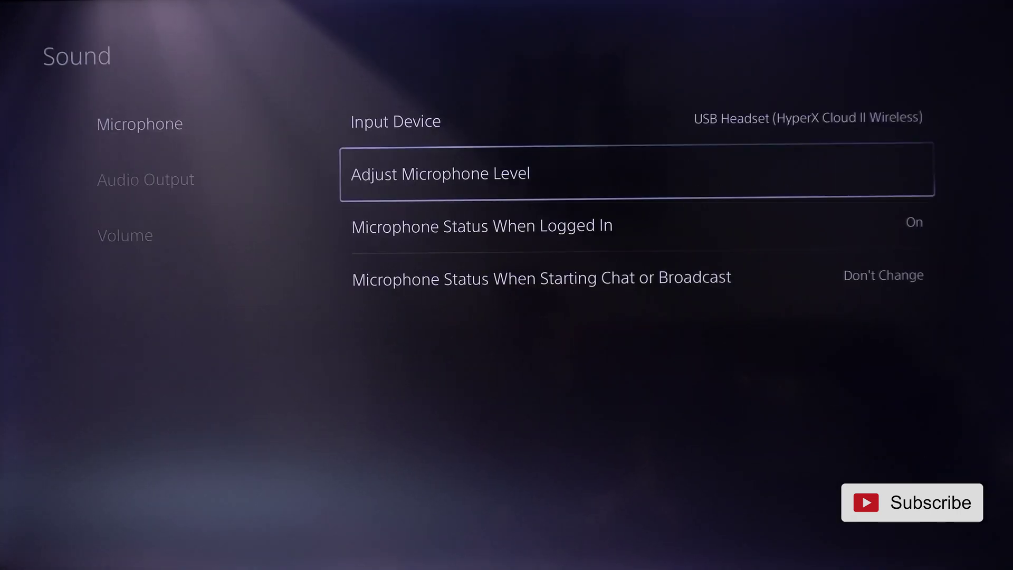
{"action": "key", "text": "Left"}
In Audio Output, move past Output Device and Enable 3D Audio to open Adjust 3D Audio Profile
{"action": "key", "text": "Down"}
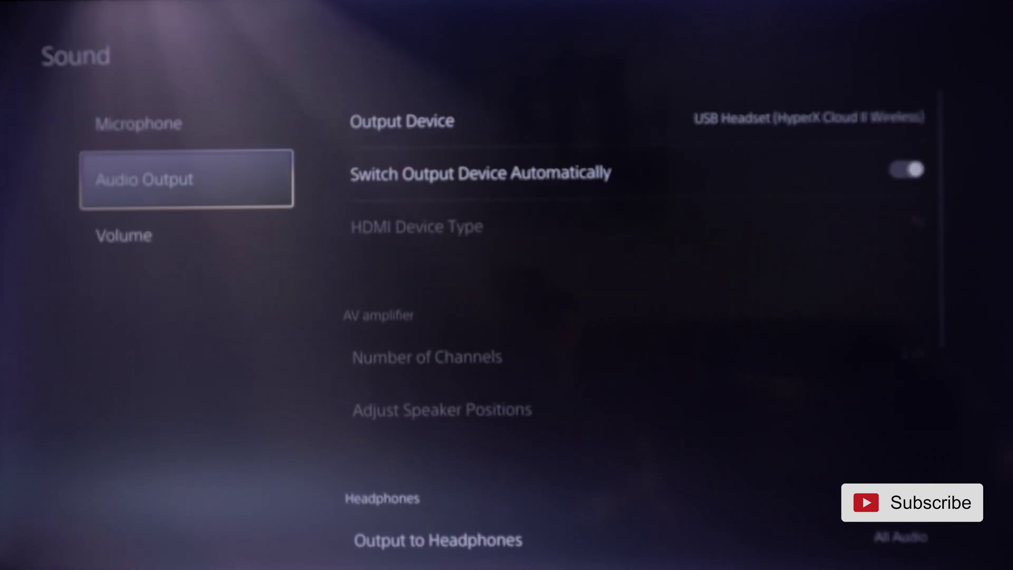
{"action": "key", "text": "Right"}
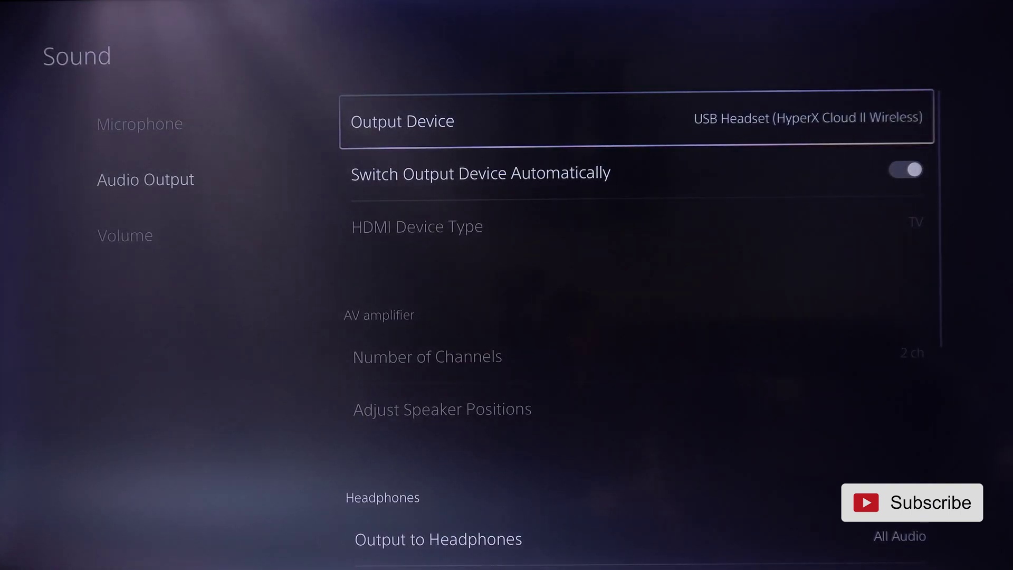
{"action": "key", "text": "Down"}
{"action": "key", "text": "Down"}
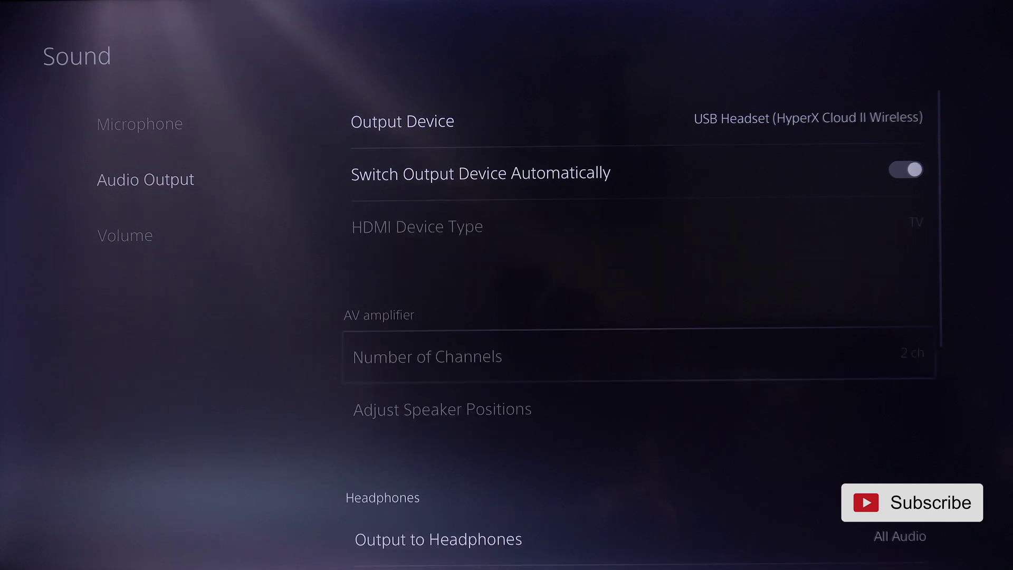
{"action": "key", "text": "Down"}
{"action": "key", "text": "Down"}
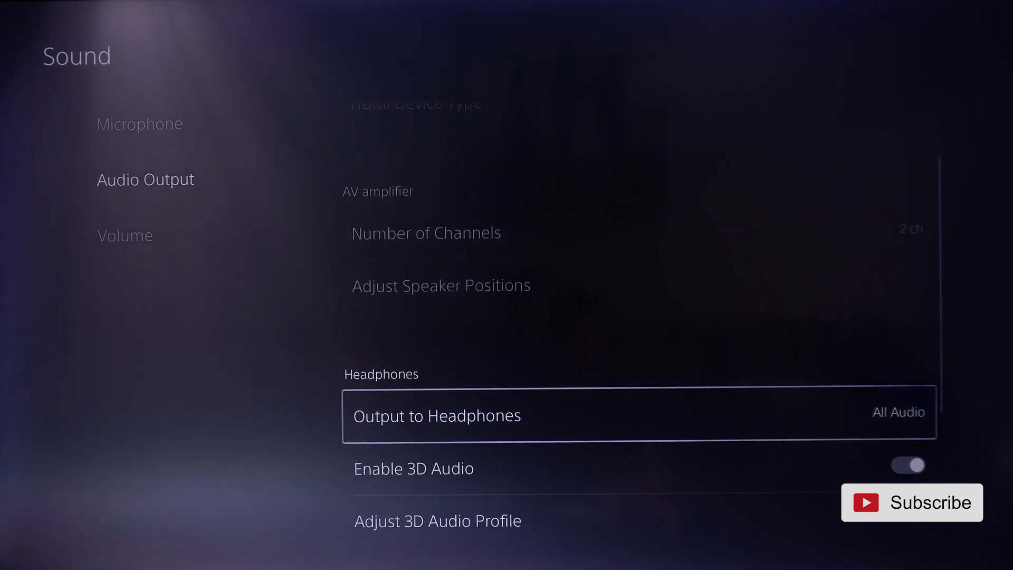
{"action": "key", "text": "Down"}
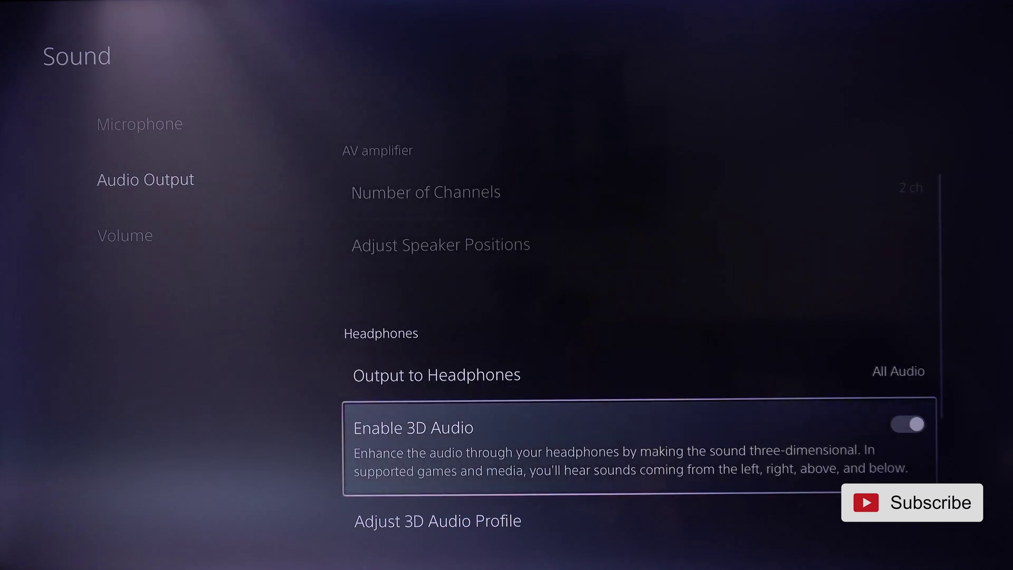
{"action": "key", "text": "Down"}
{"action": "key", "text": "Up"}
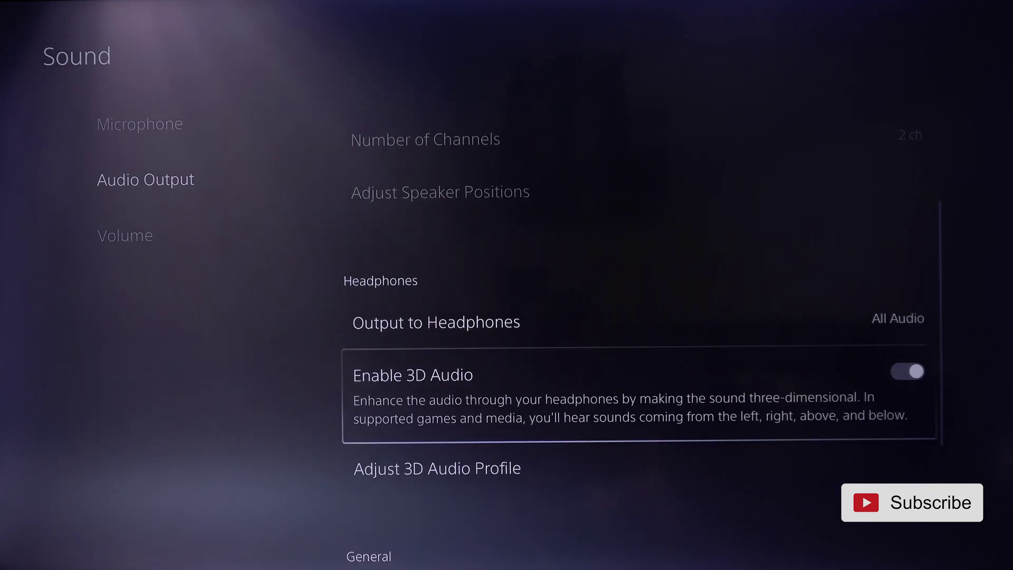
{"action": "key", "text": "Down"}
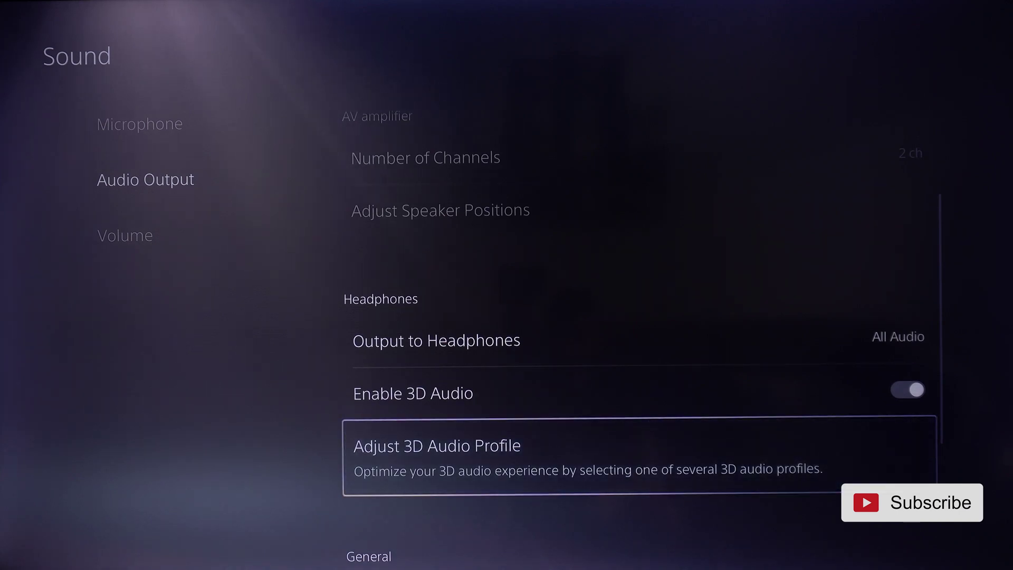
{"action": "key", "text": "Return"}
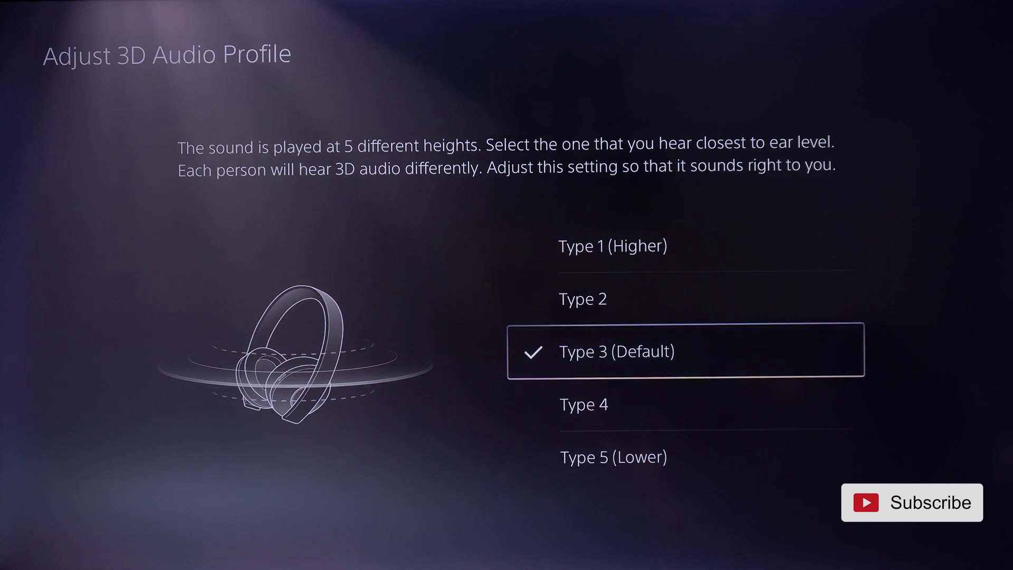
Preview 3D audio heights Type 1 to Type 4, keep Type 3 (Default), and exit
{"action": "key", "text": "Up"}
{"action": "key", "text": "Up"}
{"action": "key", "text": "Up"}
{"action": "key", "text": "Up"}
{"action": "key", "text": "Up"}
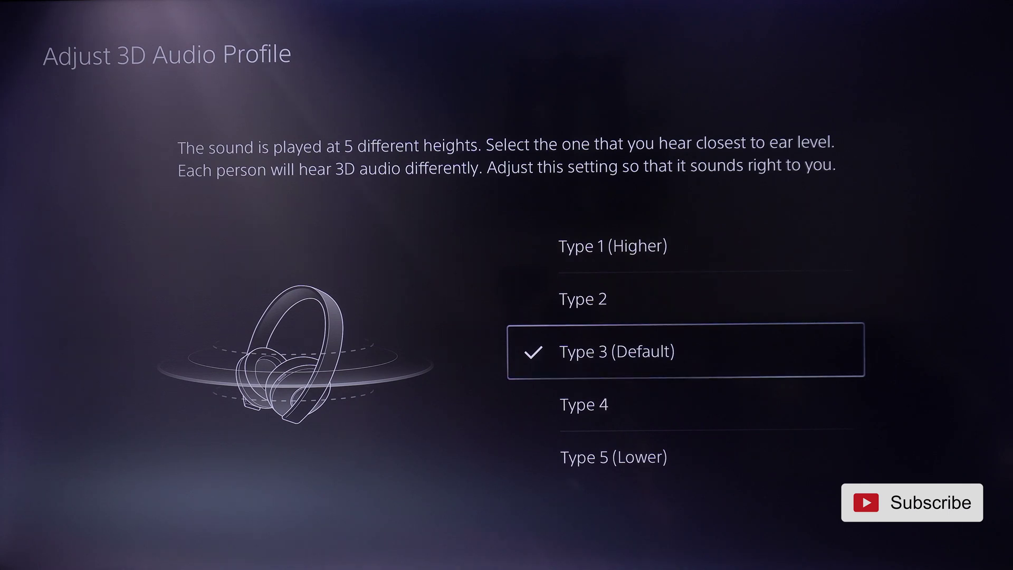
{"action": "key", "text": "Up"}
{"action": "key", "text": "Up"}
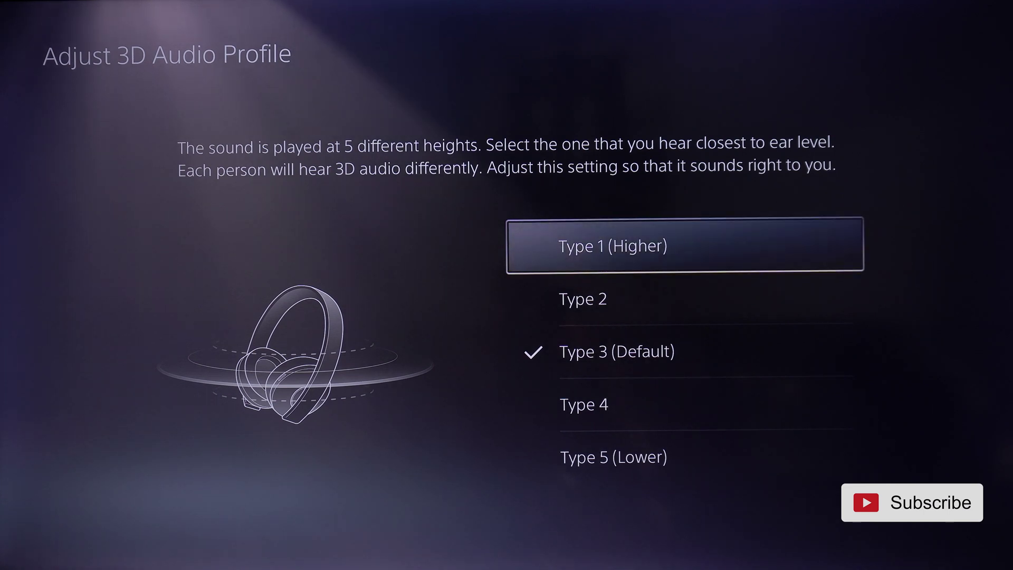
{"action": "key", "text": "Down"}
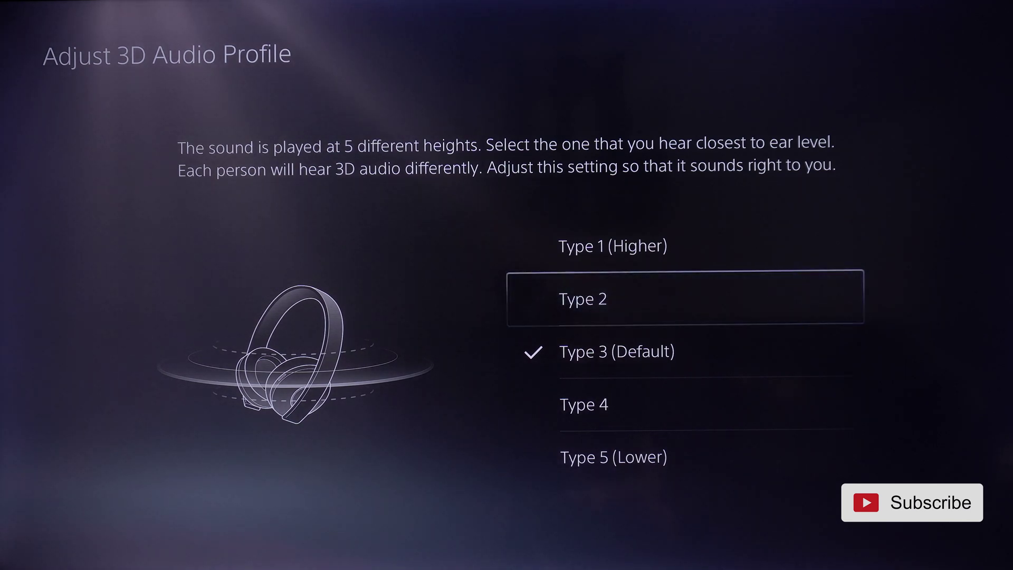
{"action": "key", "text": "Down"}
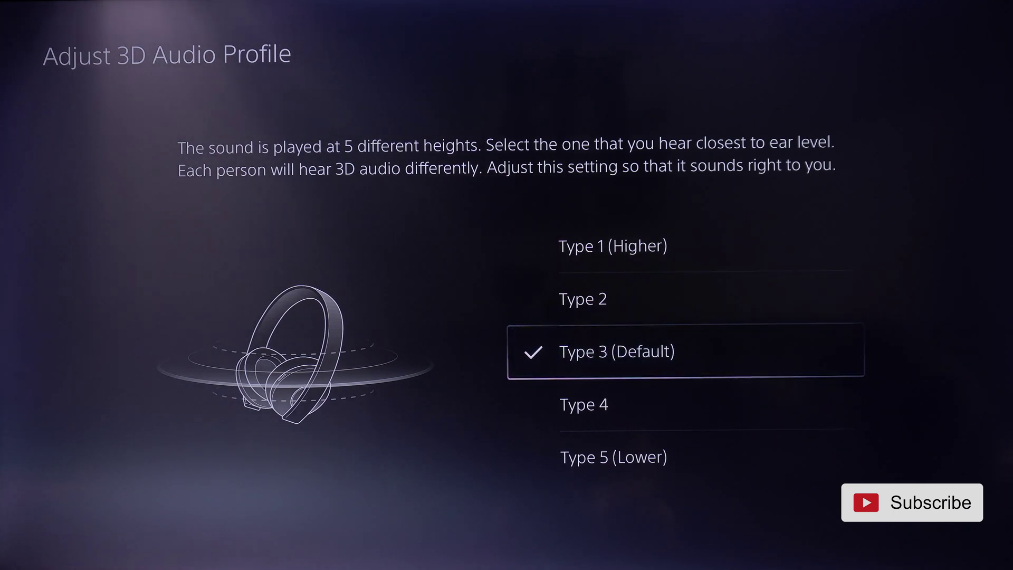
{"action": "key", "text": "Down"}
{"action": "key", "text": "Up"}
{"action": "key", "text": "Up"}
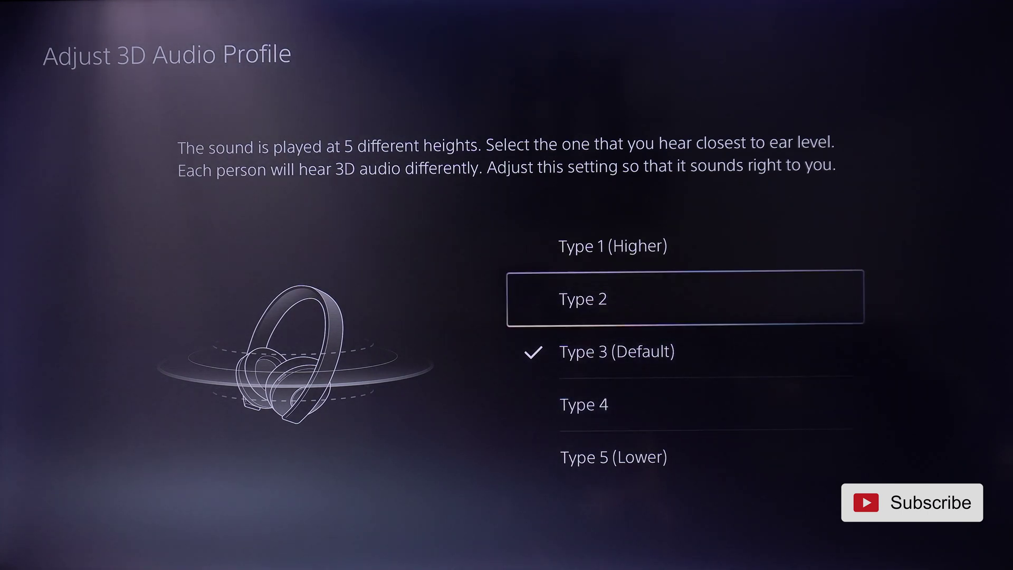
{"action": "key", "text": "Down"}
{"action": "key", "text": "Up"}
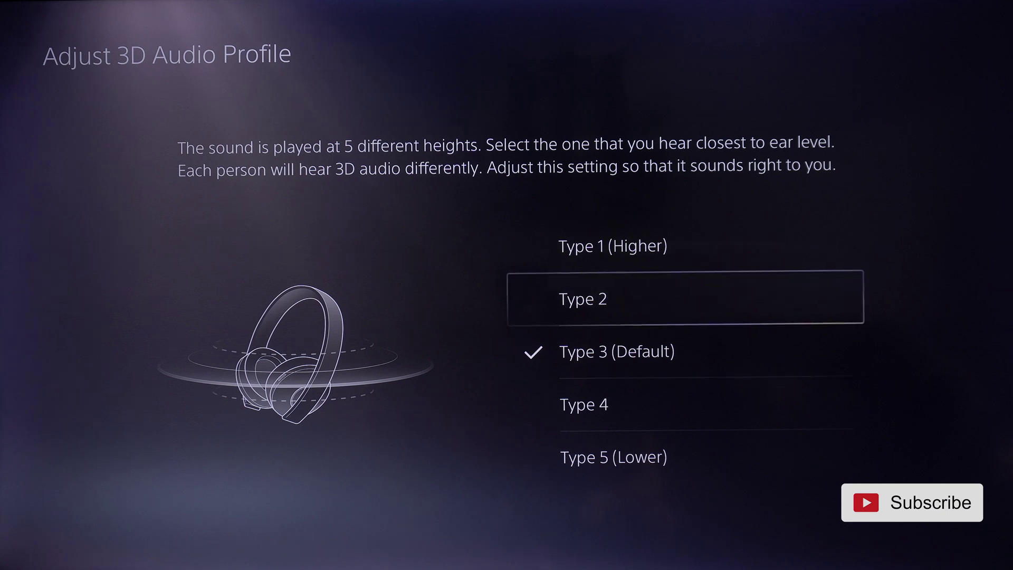
{"action": "key", "text": "Up"}
{"action": "key", "text": "Down"}
{"action": "key", "text": "Down"}
{"action": "key", "text": "Down"}
{"action": "key", "text": "Up"}
{"action": "key", "text": "Up"}
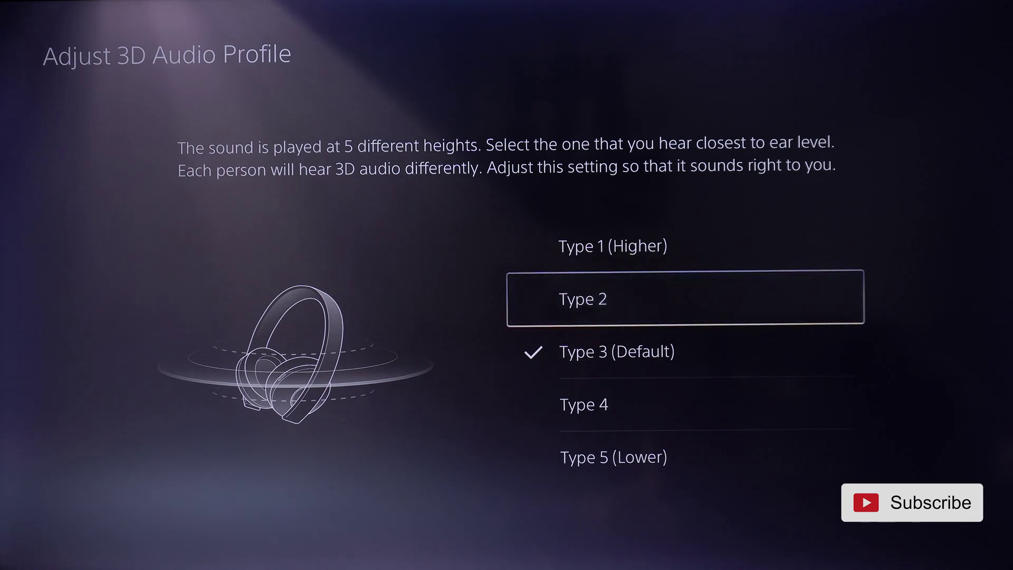
{"action": "key", "text": "Escape"}
Go to Volume and start setting the Headphones volume to maximum
{"action": "key", "text": "Down"}
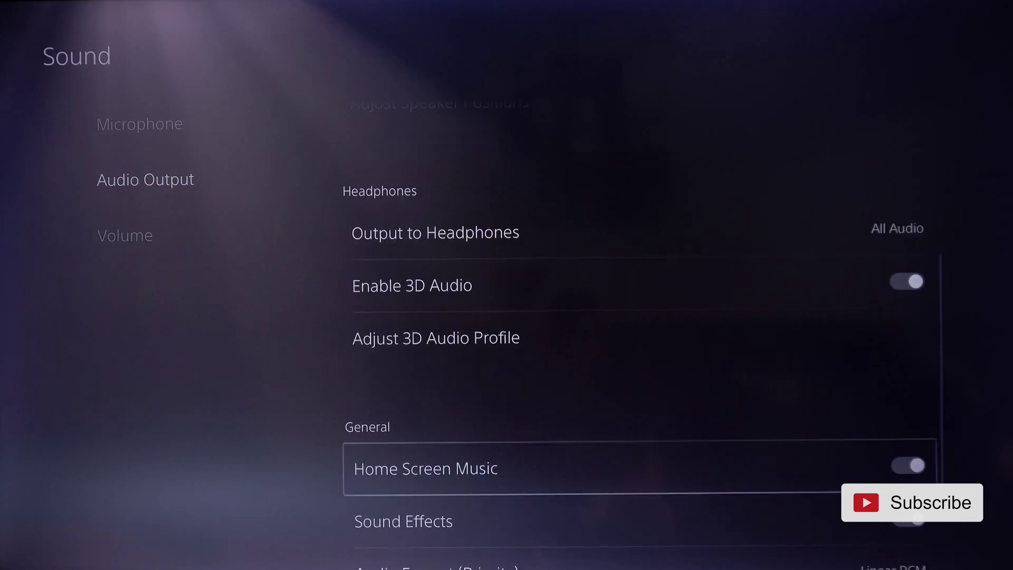
{"action": "key", "text": "Left"}
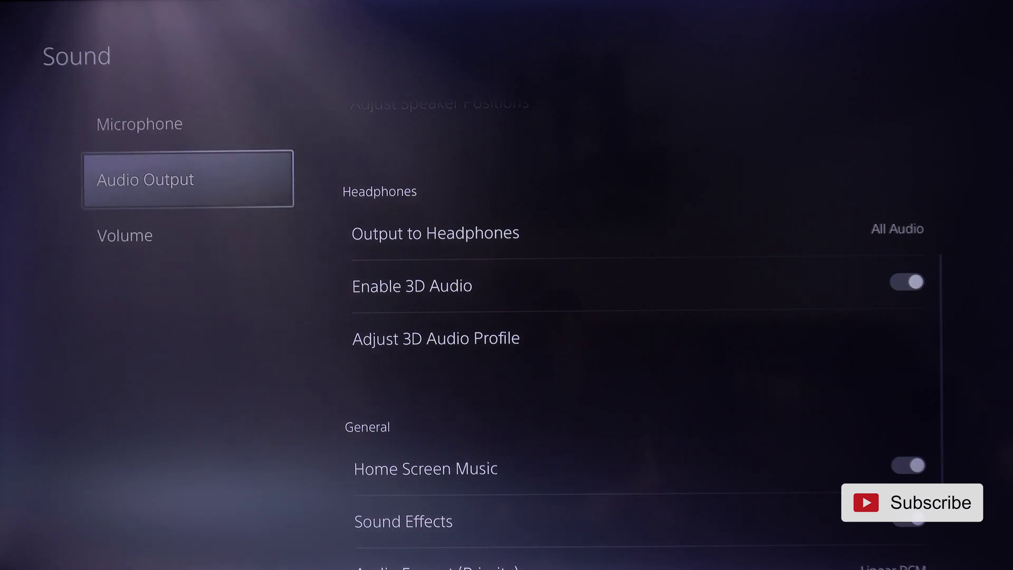
{"action": "key", "text": "Down"}
{"action": "key", "text": "Right"}
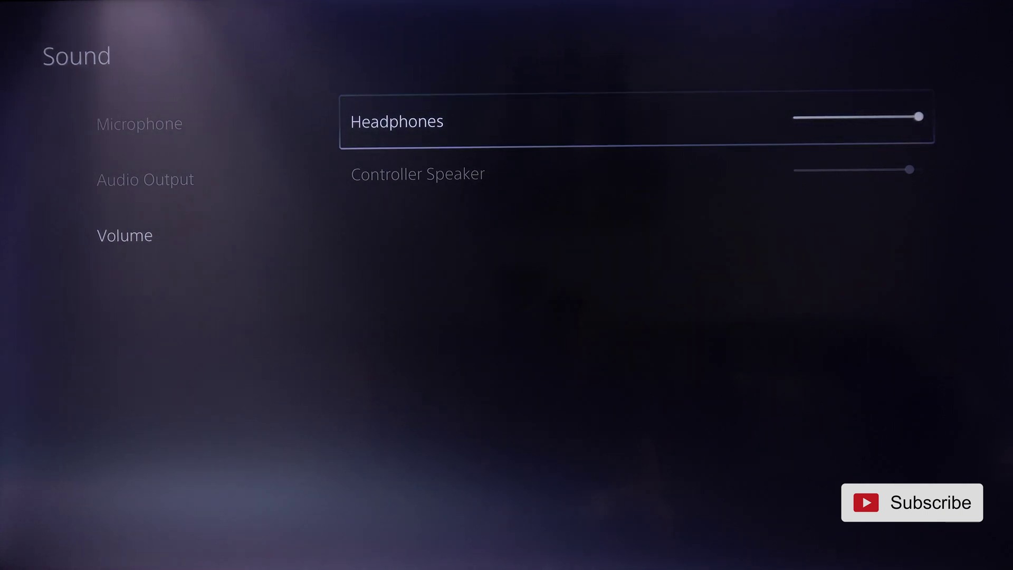
{"action": "key", "text": "Return"}
{"action": "key", "text": "Return"}
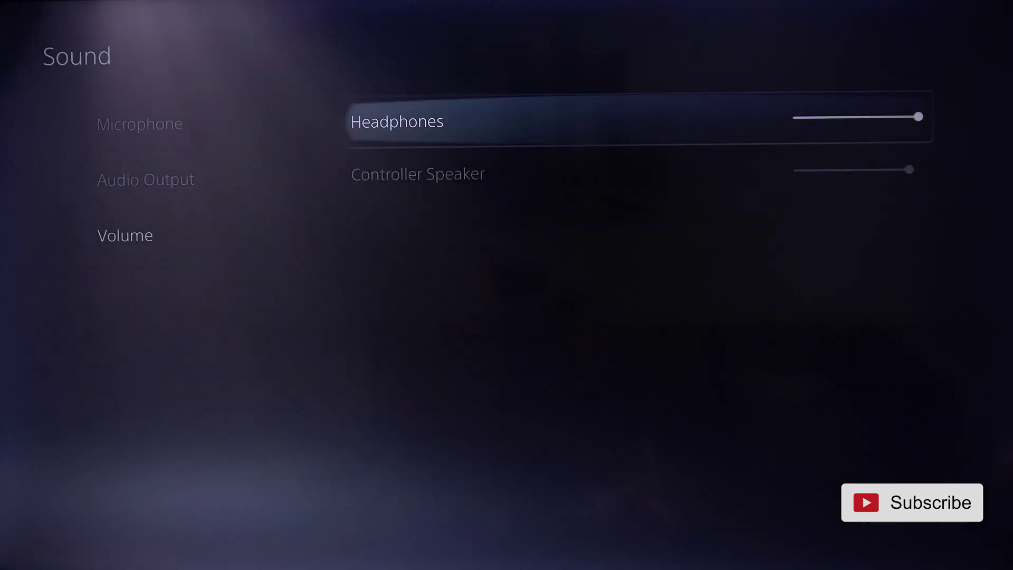